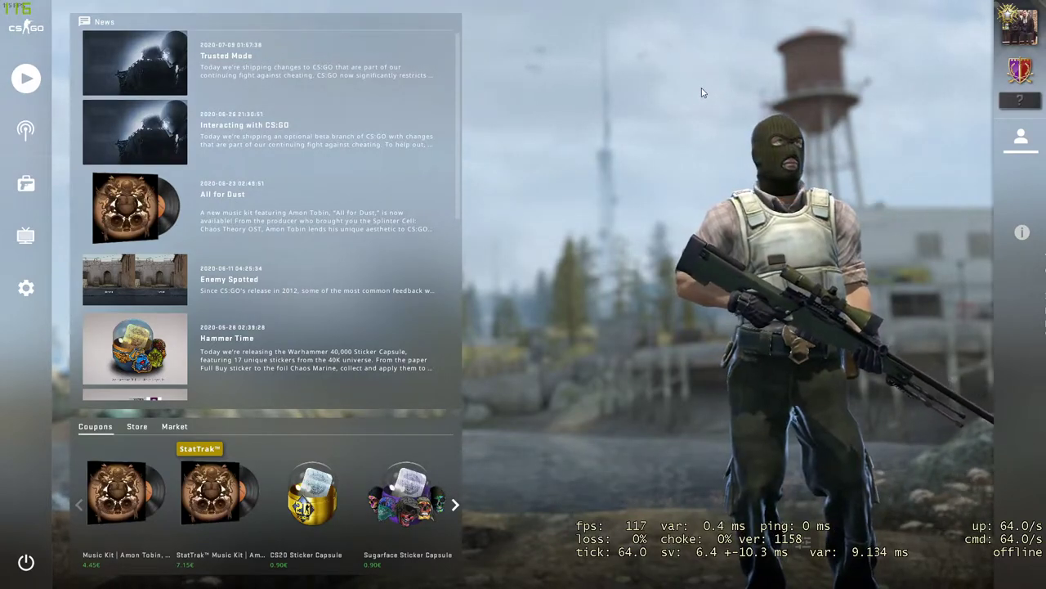
- Open Game Settings from the left sidebar gear to reach the Video options
left_click(22, 294)
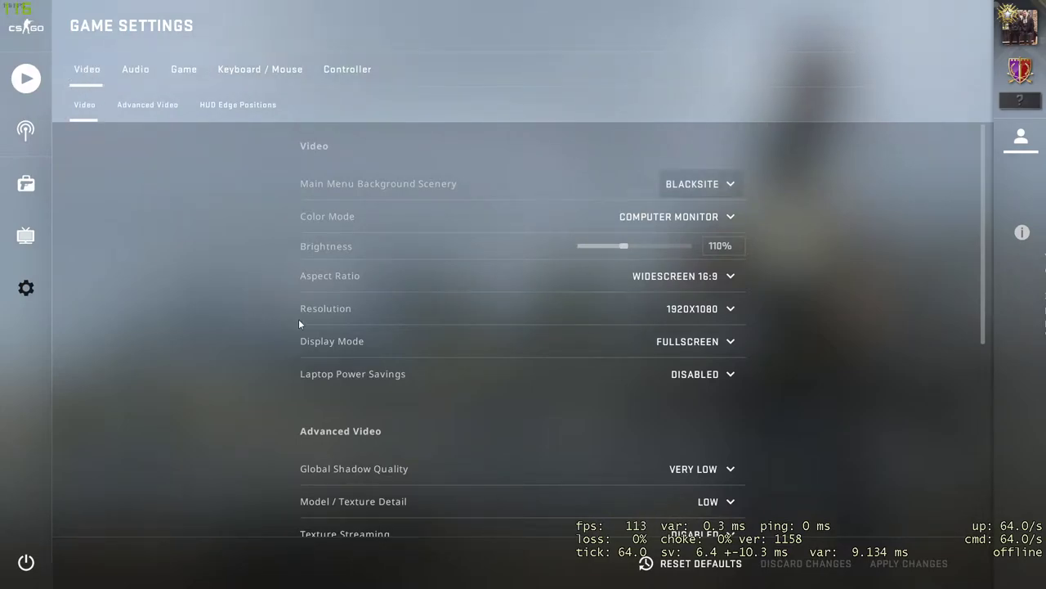
scroll(298, 320, "down", 5)
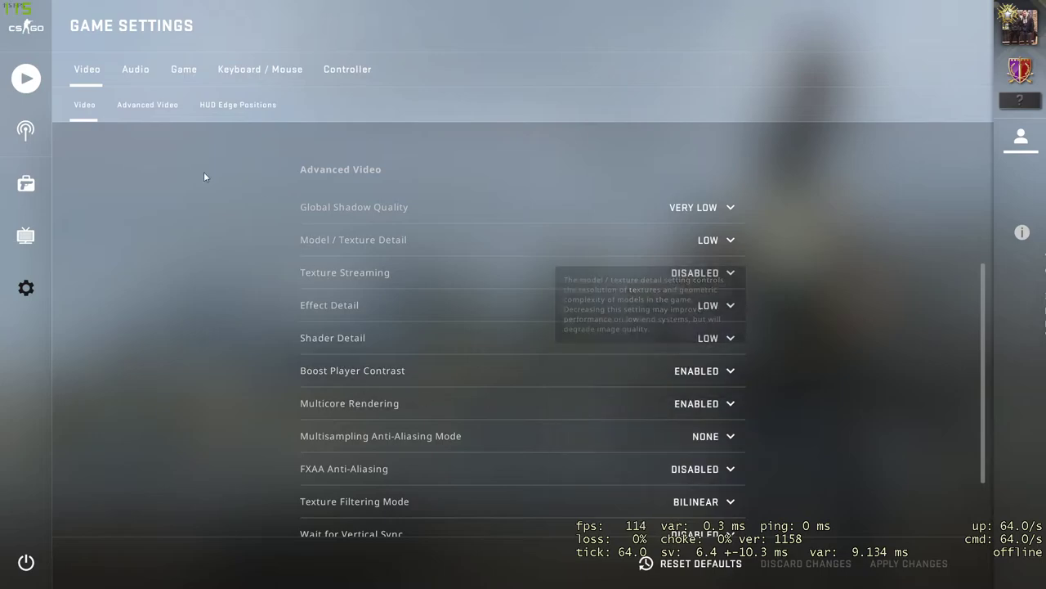
scroll(256, 172, "down", 1)
scroll(258, 179, "down", 1)
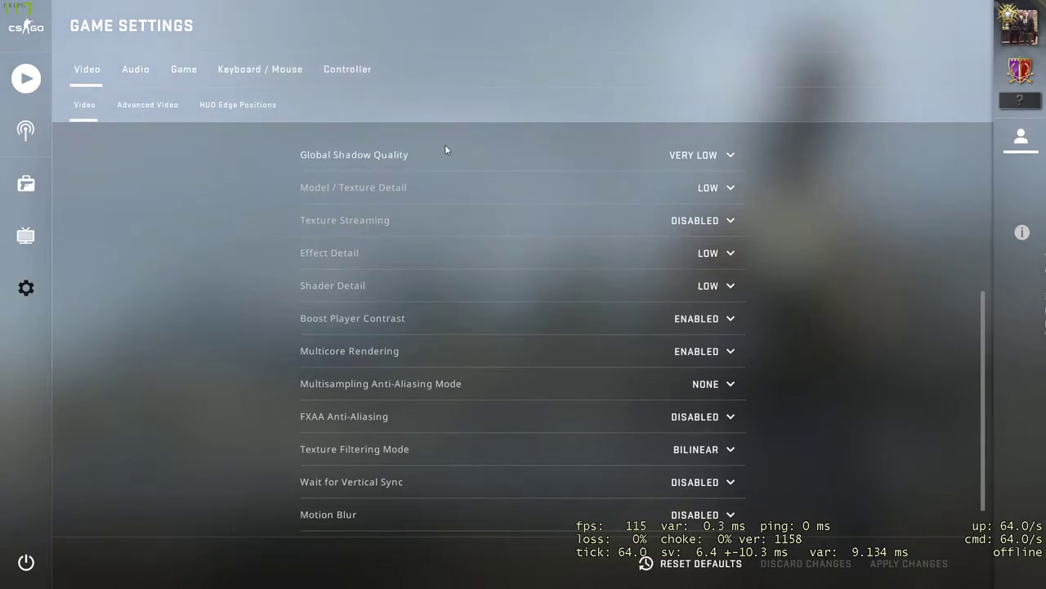
left_click(685, 158)
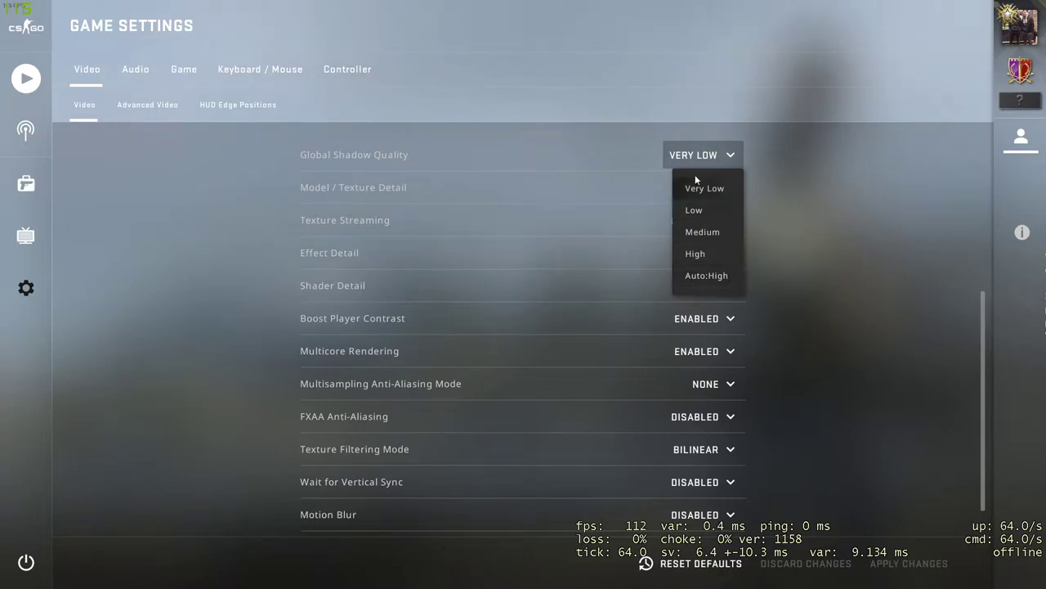
left_click(769, 157)
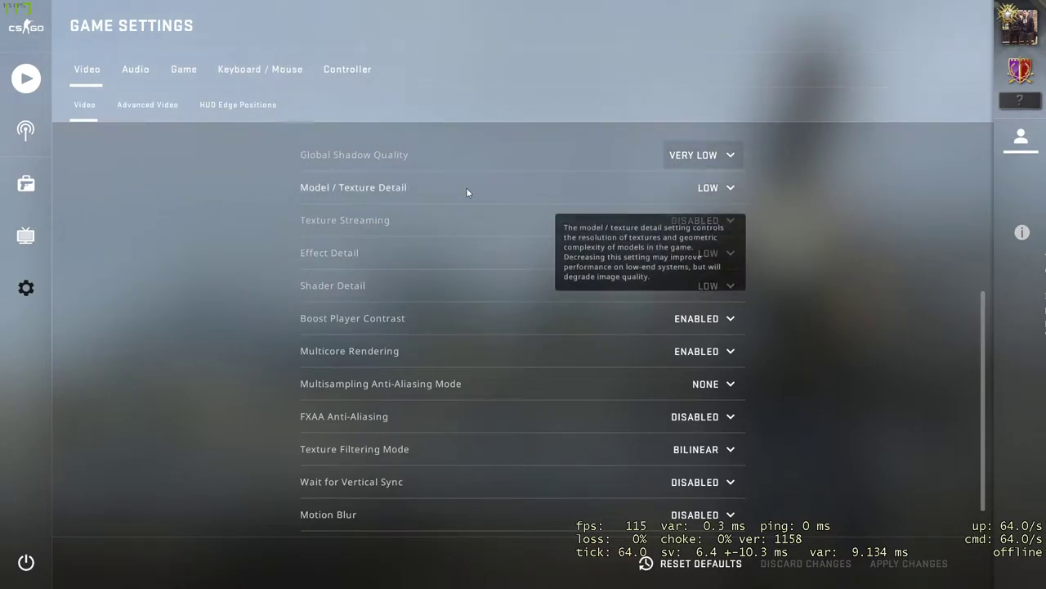
left_click(708, 187)
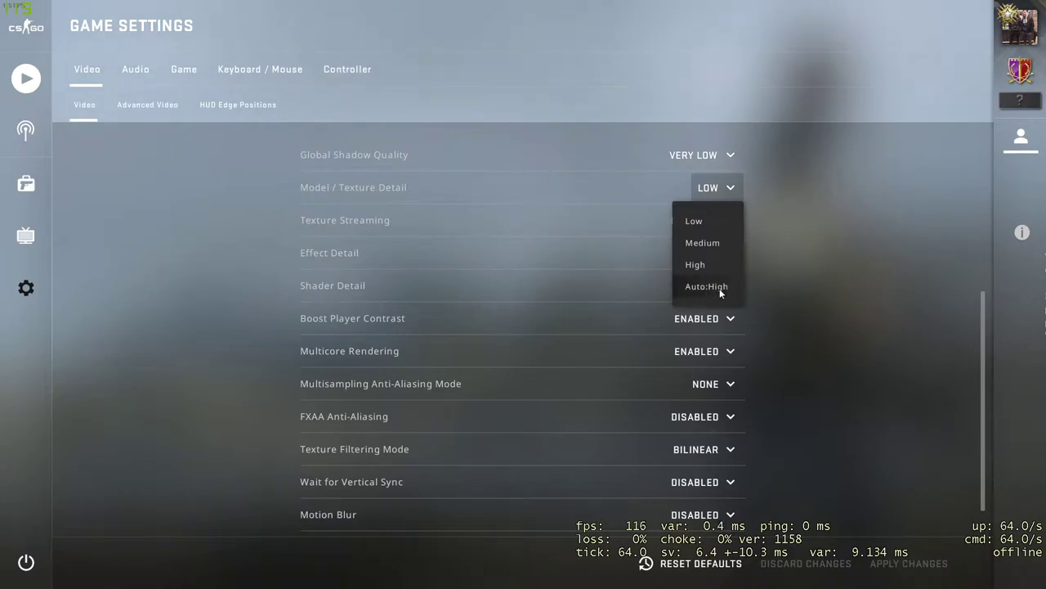
left_click(796, 246)
left_click(813, 188)
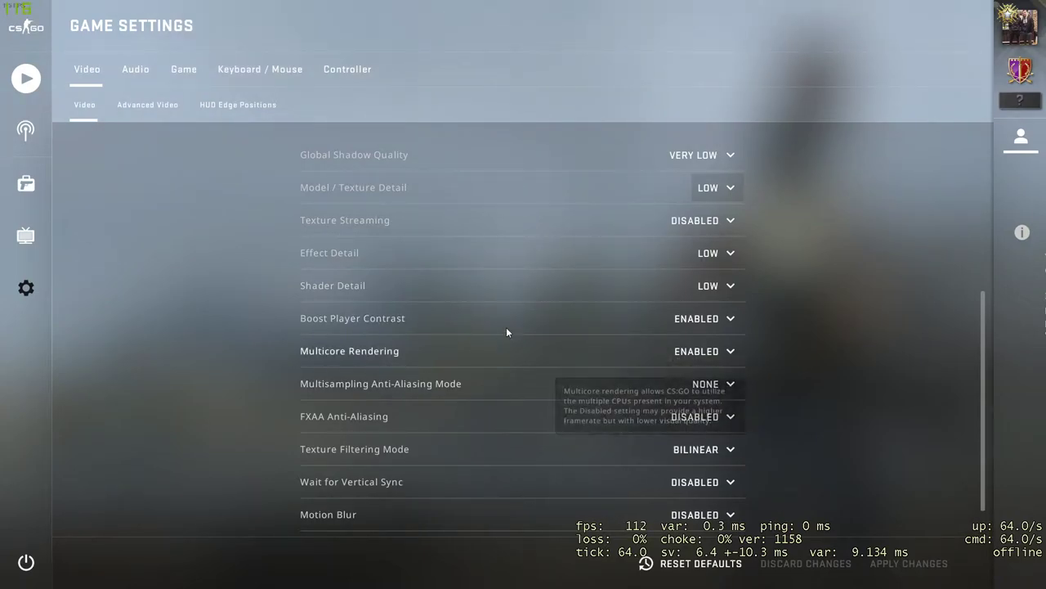
mouse_move(433, 352)
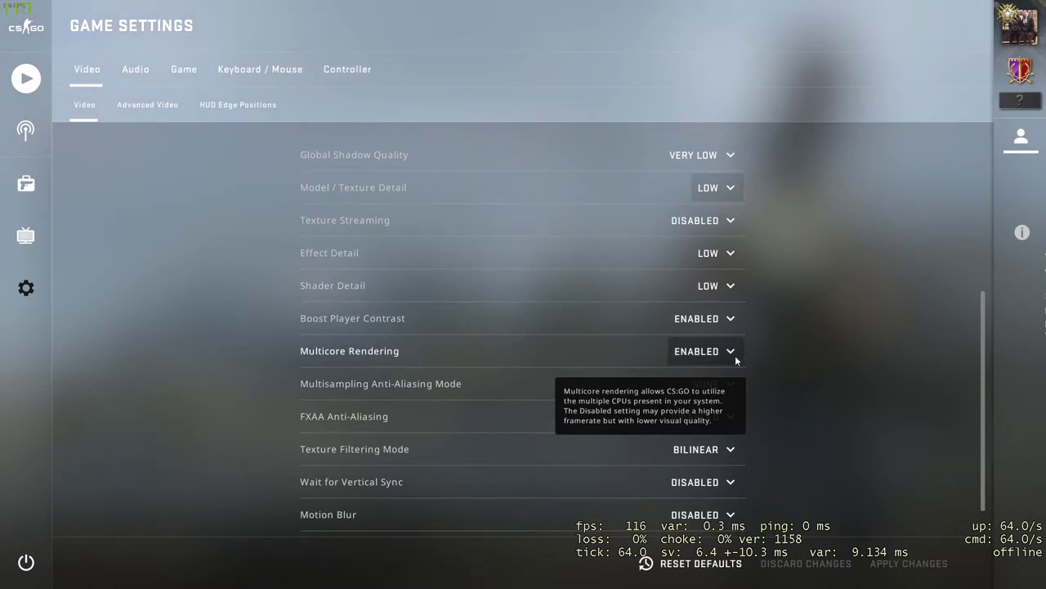
scroll(735, 355, "up", 5)
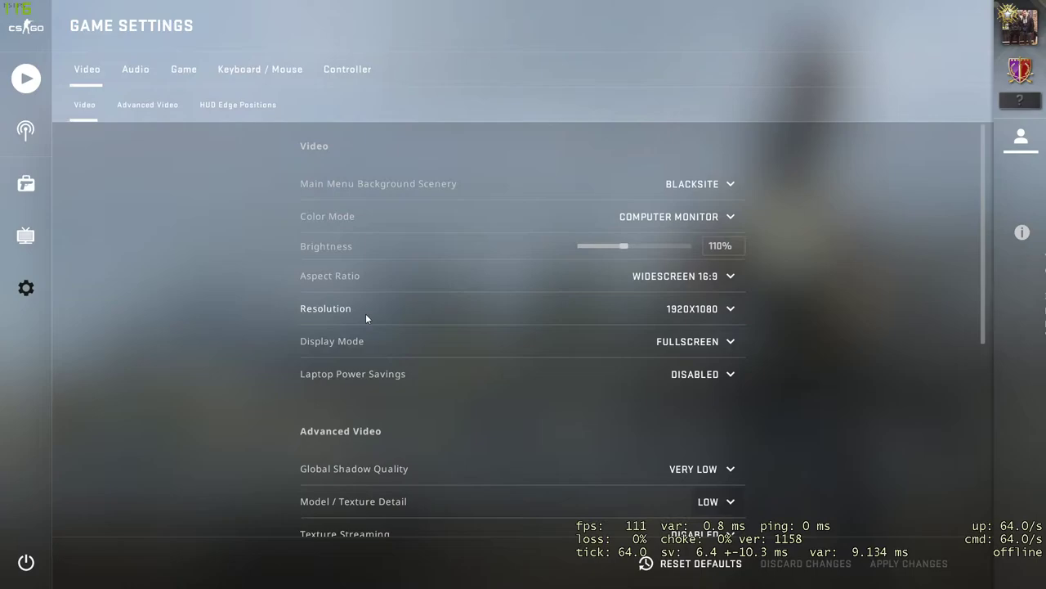
- Check resolutions at 1920x1080, then try Normal 4:3 aspect ratio at 1280x960
left_click(682, 309)
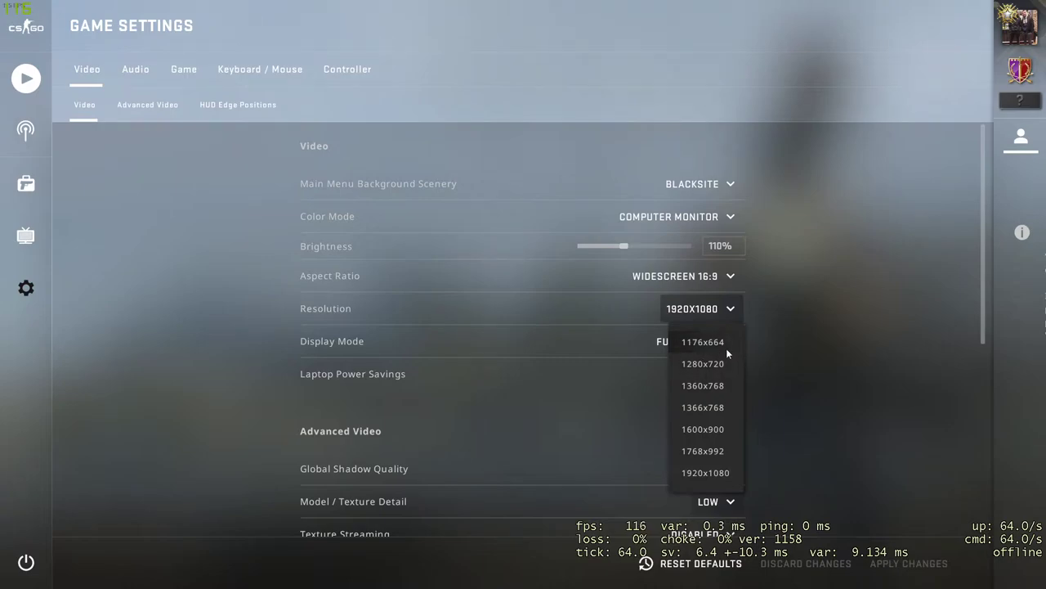
left_click(762, 304)
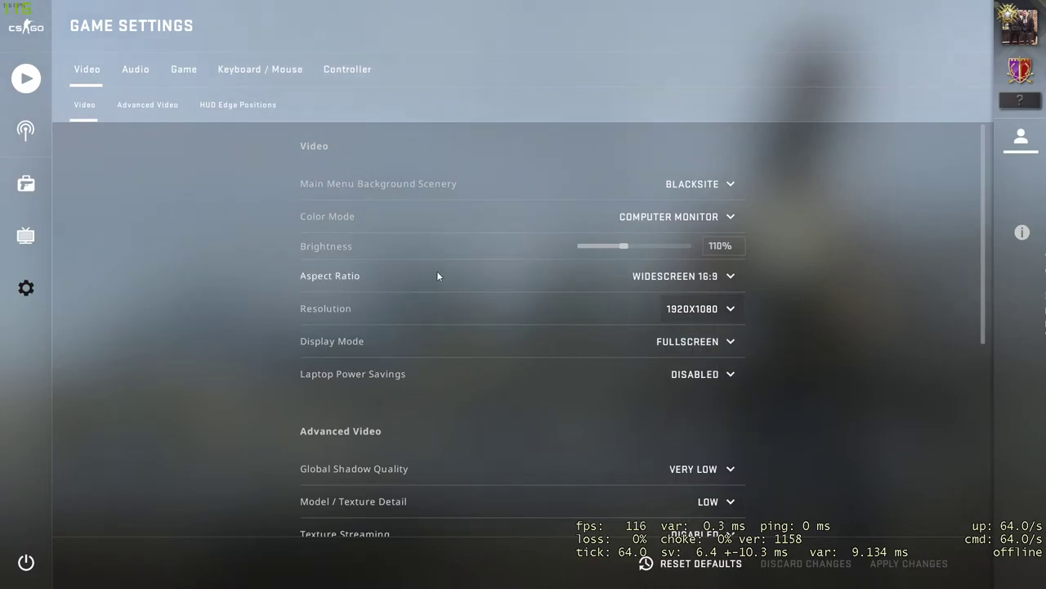
left_click(730, 278)
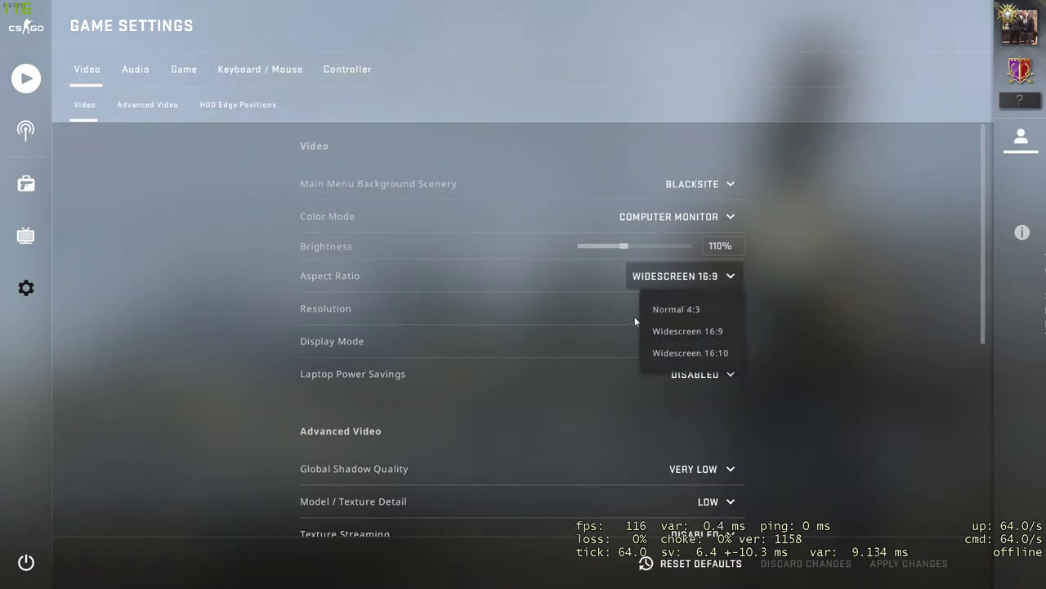
left_click(739, 304)
left_click(702, 309)
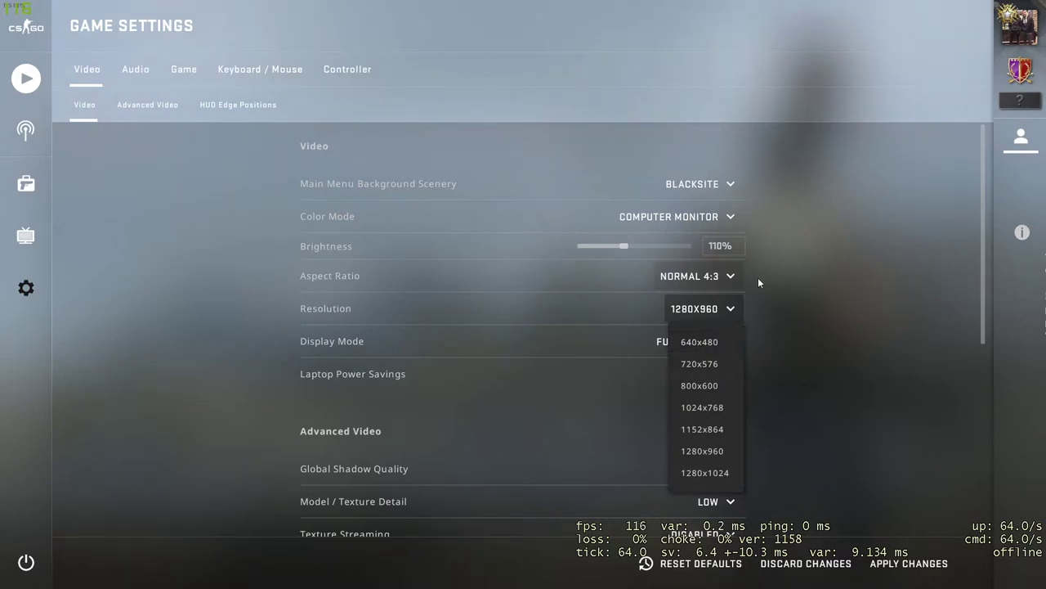
left_click(754, 304)
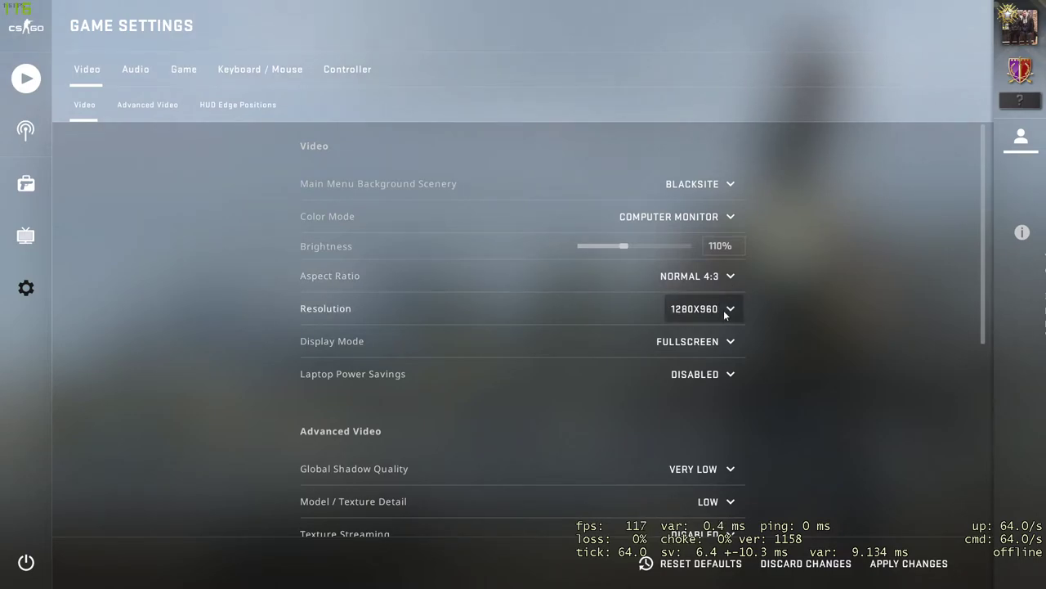
- Restore the Widescreen 16:9 aspect ratio and return to the main menu
left_click(671, 278)
left_click(658, 331)
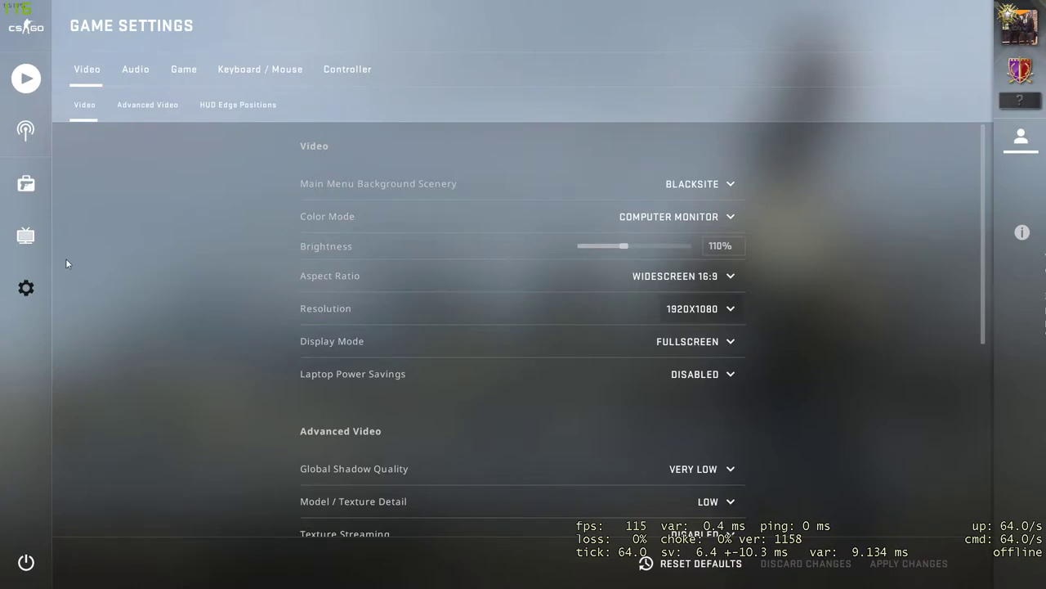
left_click(36, 31)
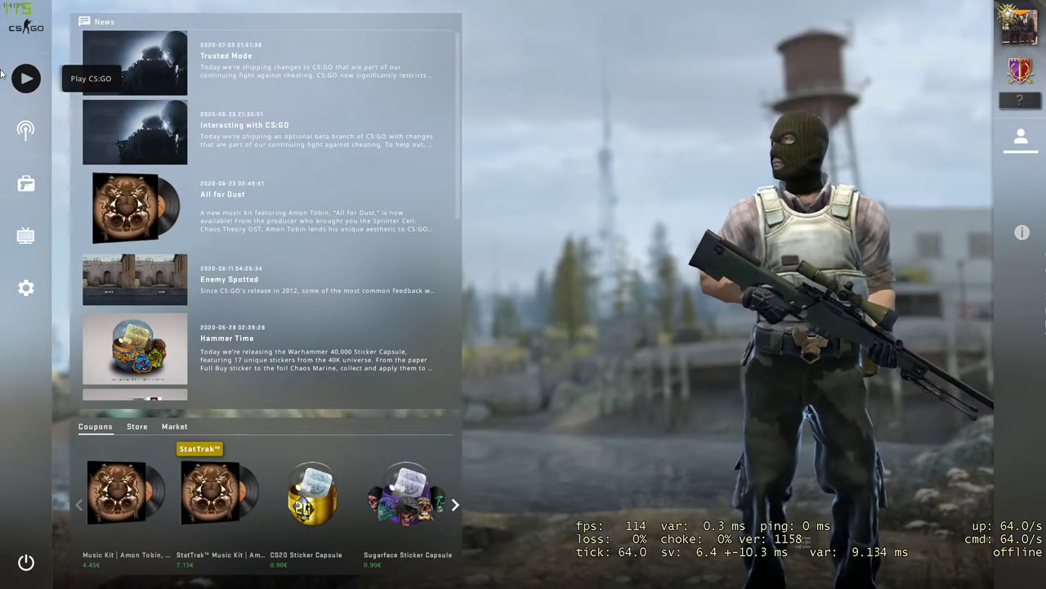
- Switch Play to Workshop Maps, select FPS Benchmark, and bring up the Steam Workshop overlay
left_click(16, 77)
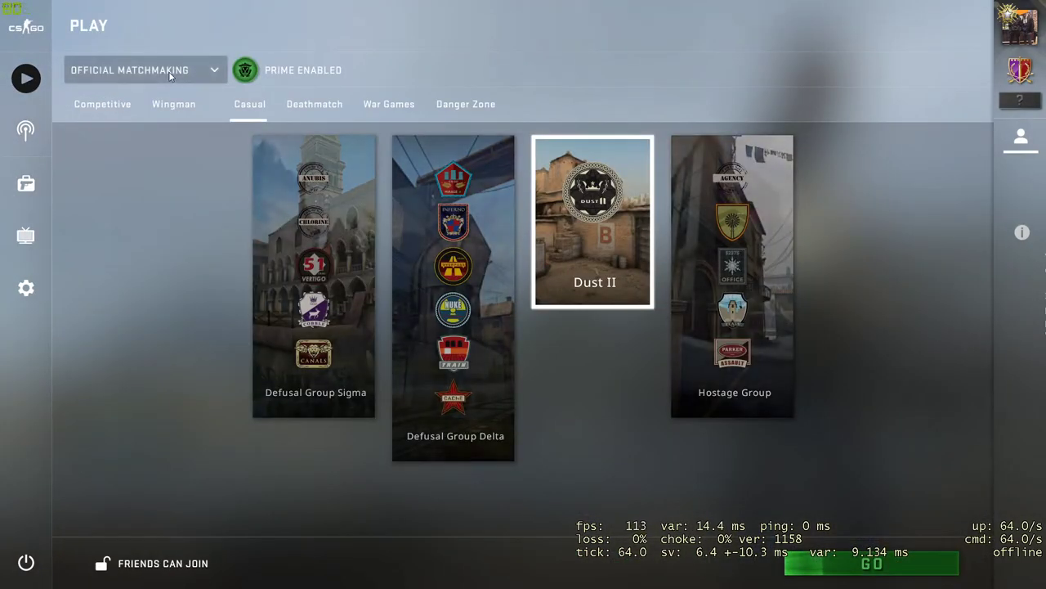
left_click(171, 76)
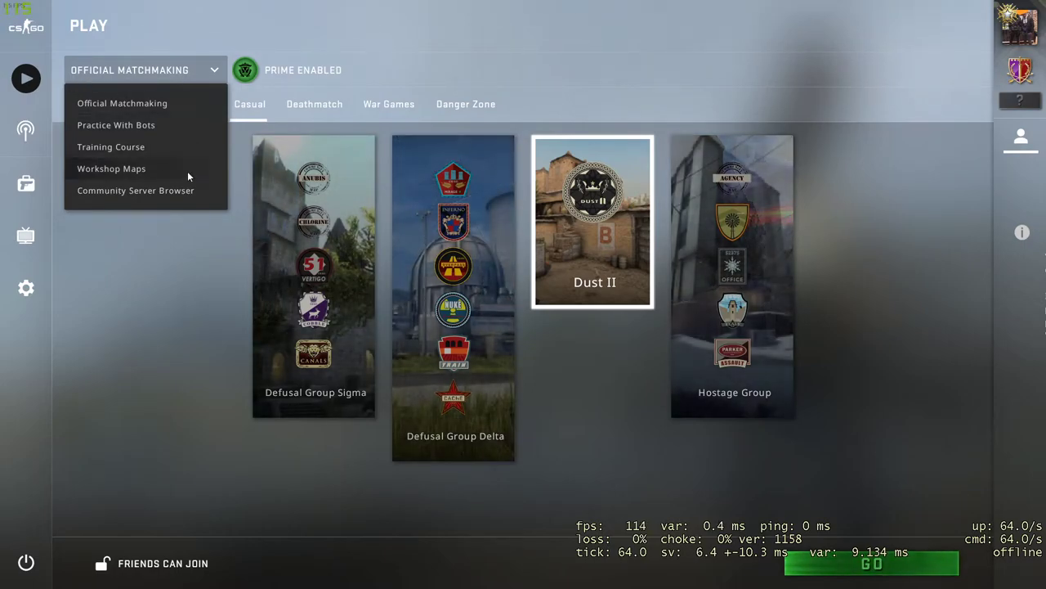
left_click(94, 168)
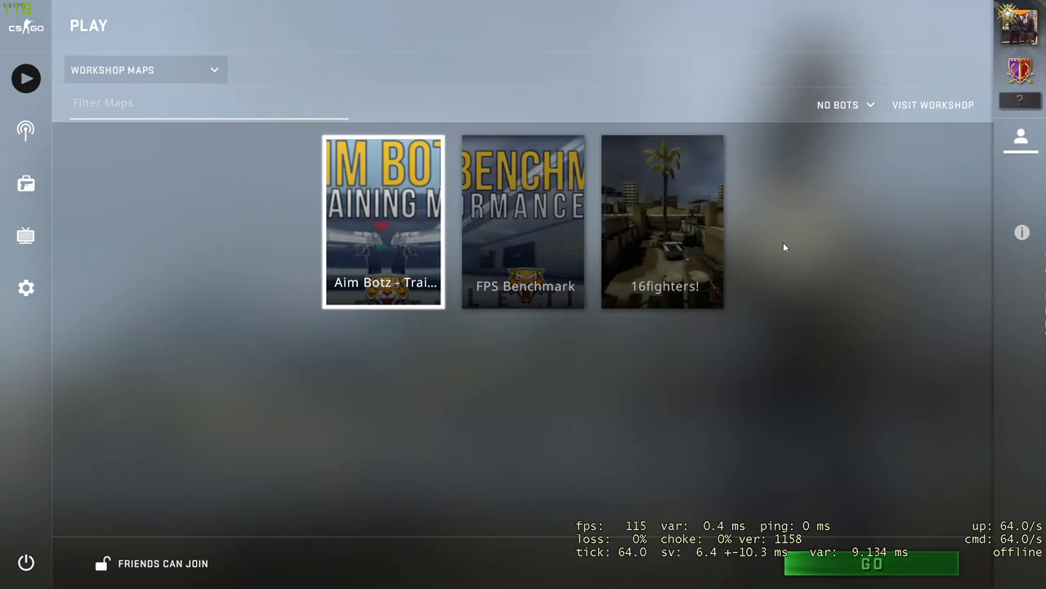
left_click(492, 250)
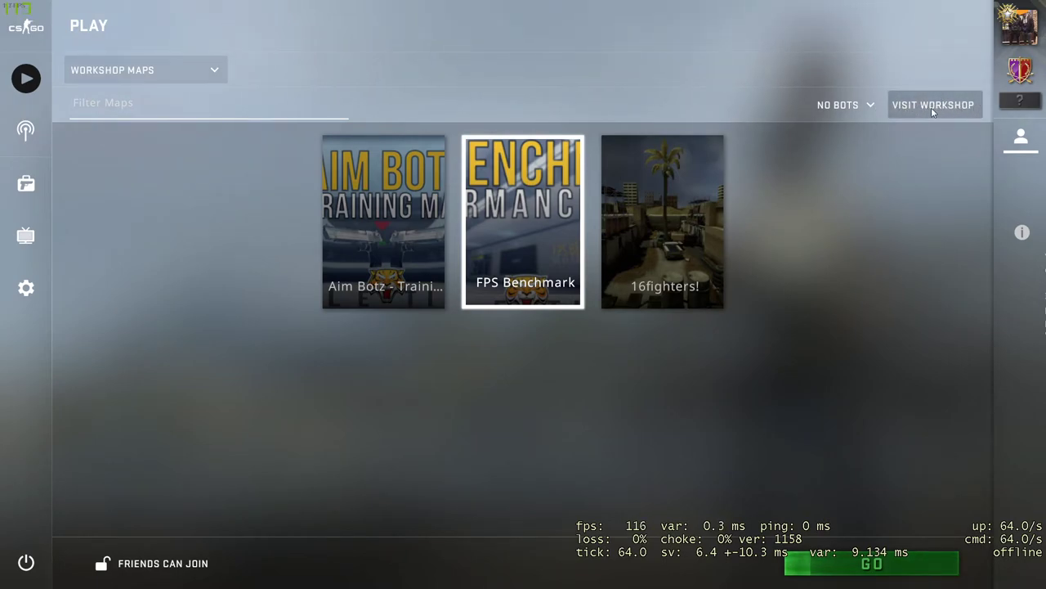
left_click(932, 107)
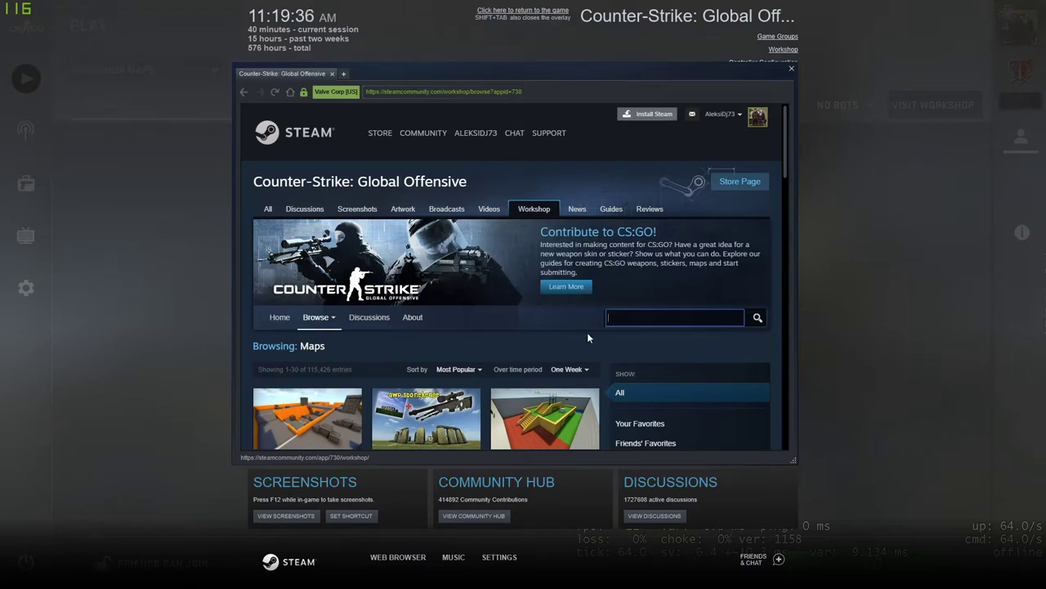
- Search the Workshop for 'fps benchmark' and open the FPS Benchmark item page
type("fps")
type(" benchmark")
key("Return")
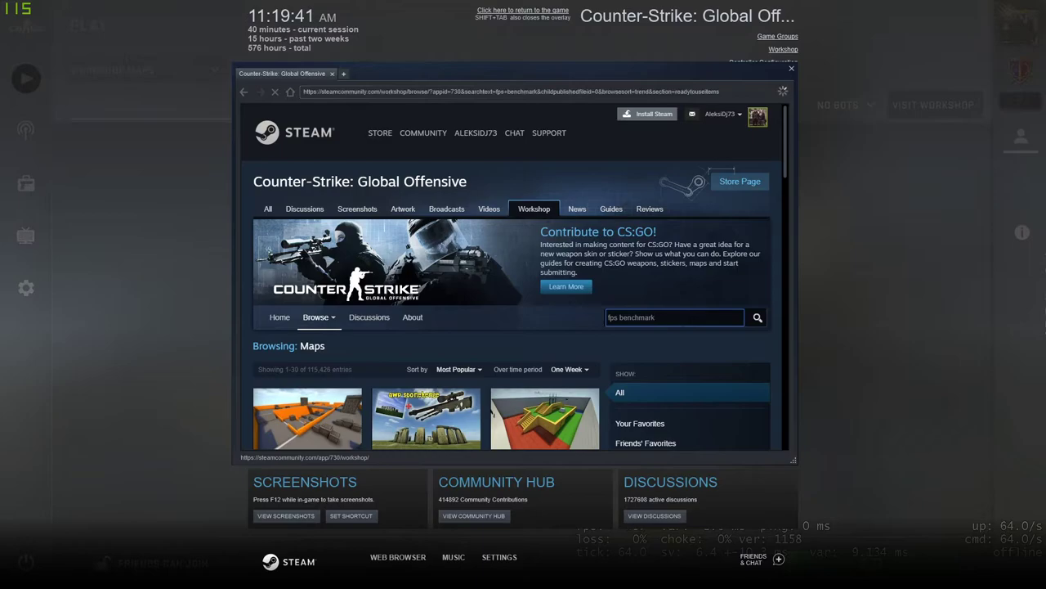
scroll(555, 188, "down", 2)
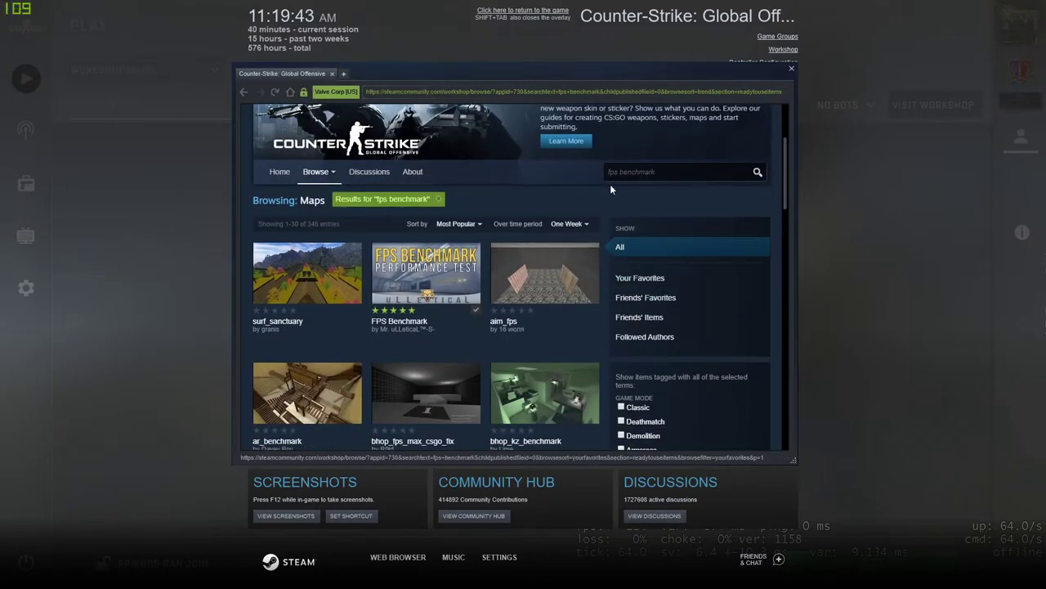
mouse_move(409, 258)
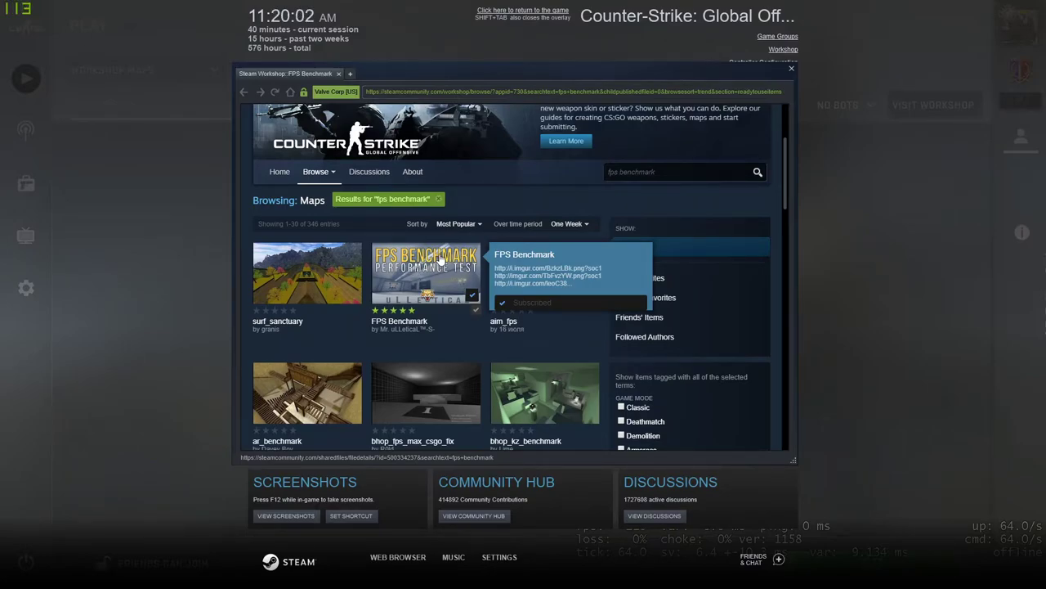
left_click(441, 261)
- Confirm the item shows Subscribed and close the Steam overlay back to the game
scroll(619, 327, "down", 5)
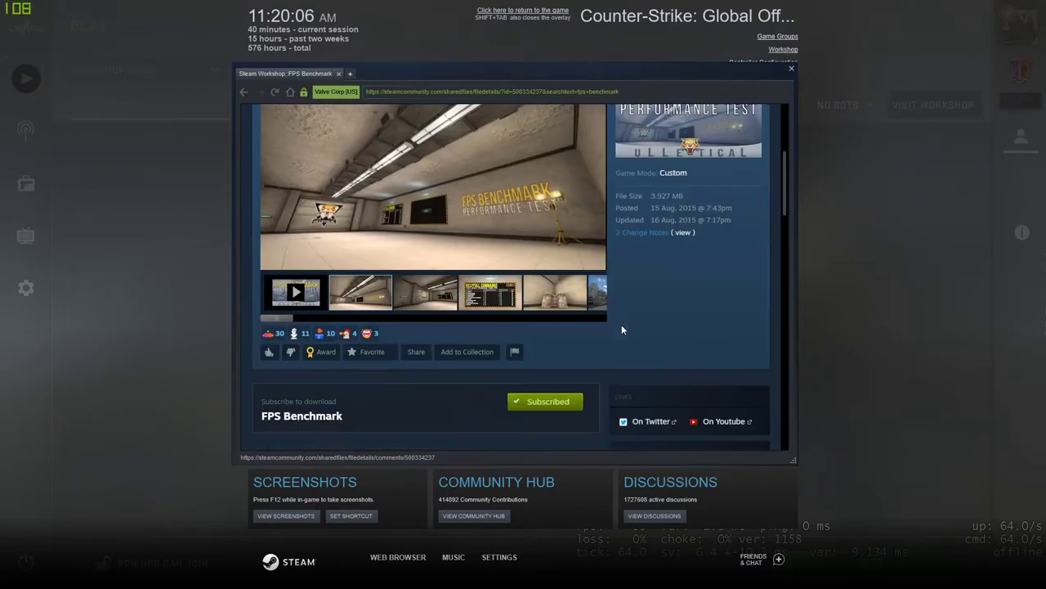
scroll(560, 284, "down", 3)
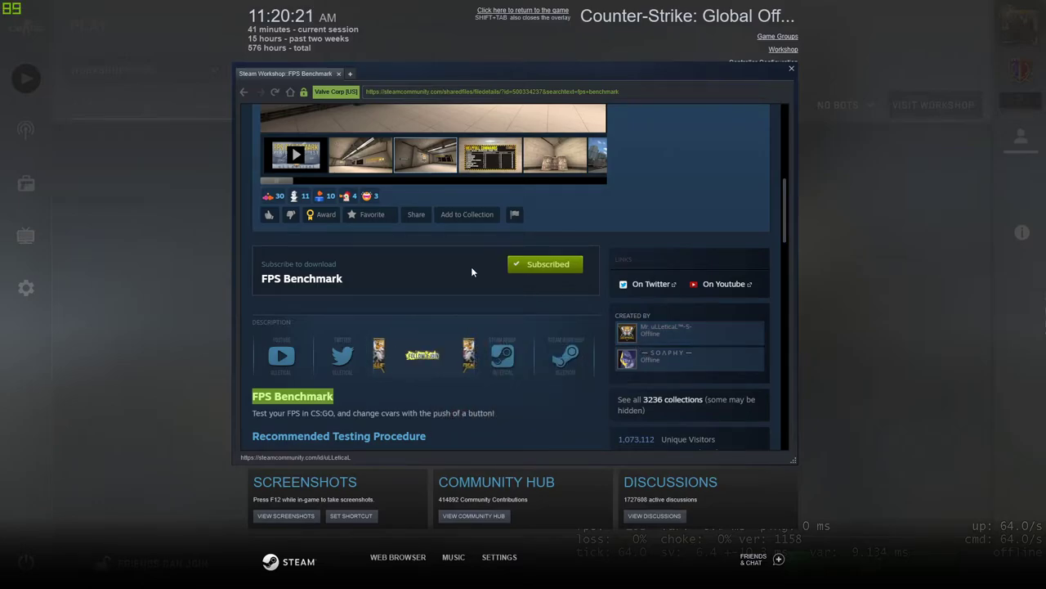
key("shift+Tab")
mouse_move(496, 239)
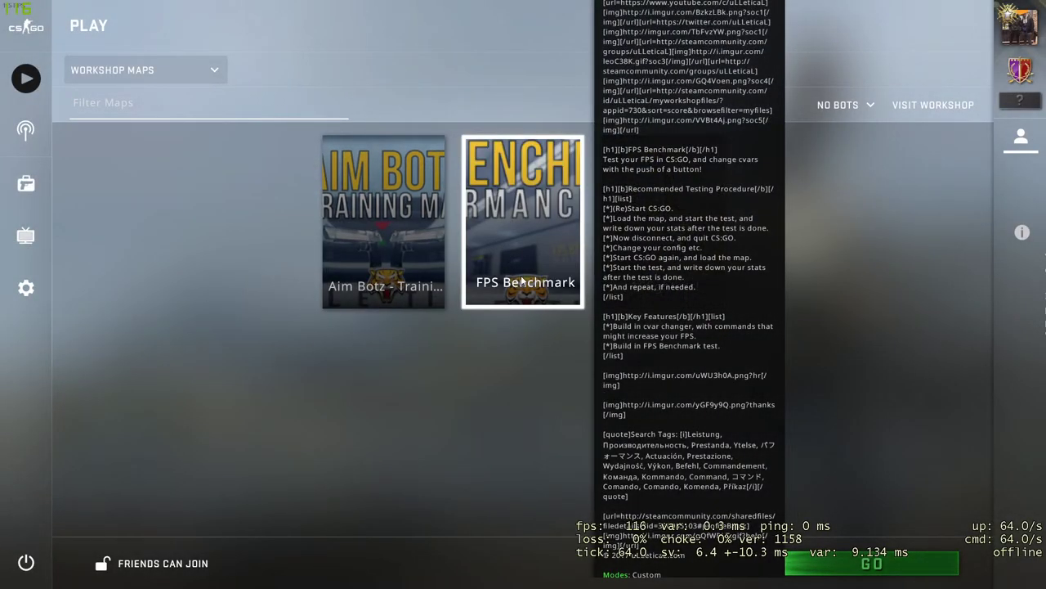
- Launch the FPS Benchmark workshop map with Custom mode selected
mouse_move(556, 222)
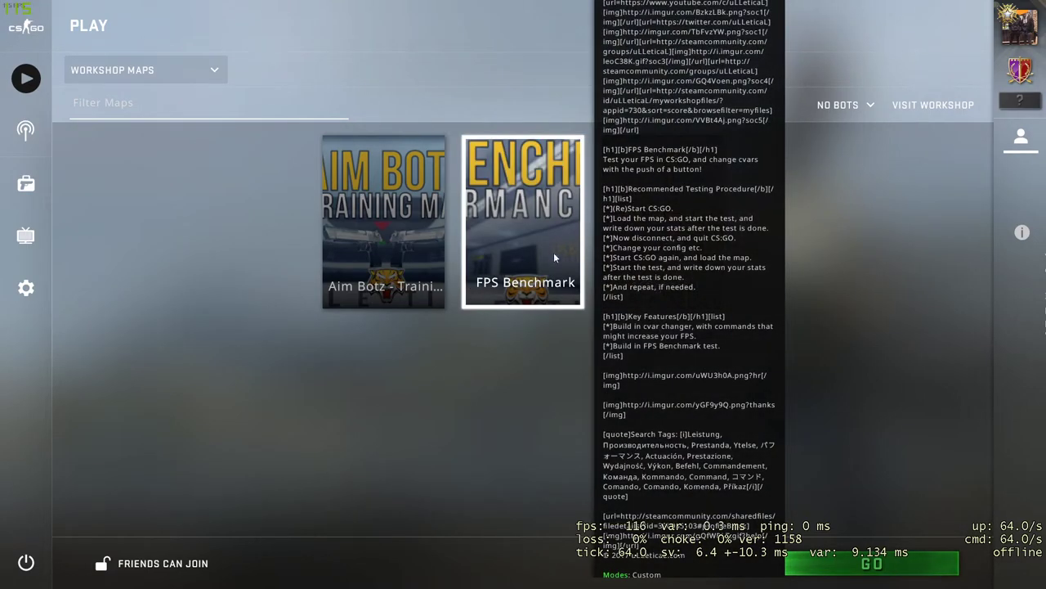
left_click(851, 564)
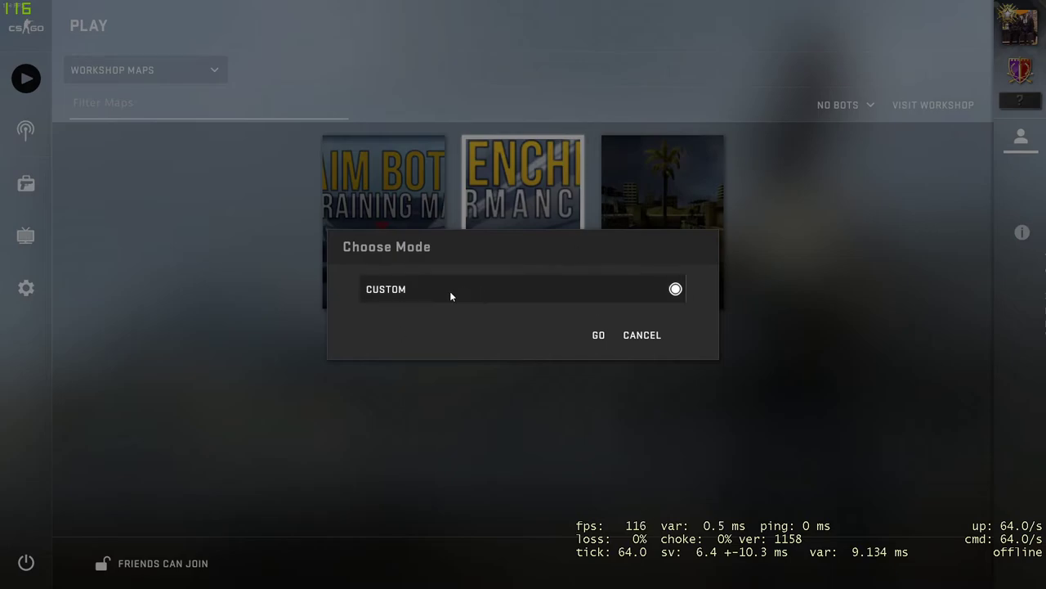
left_click(599, 334)
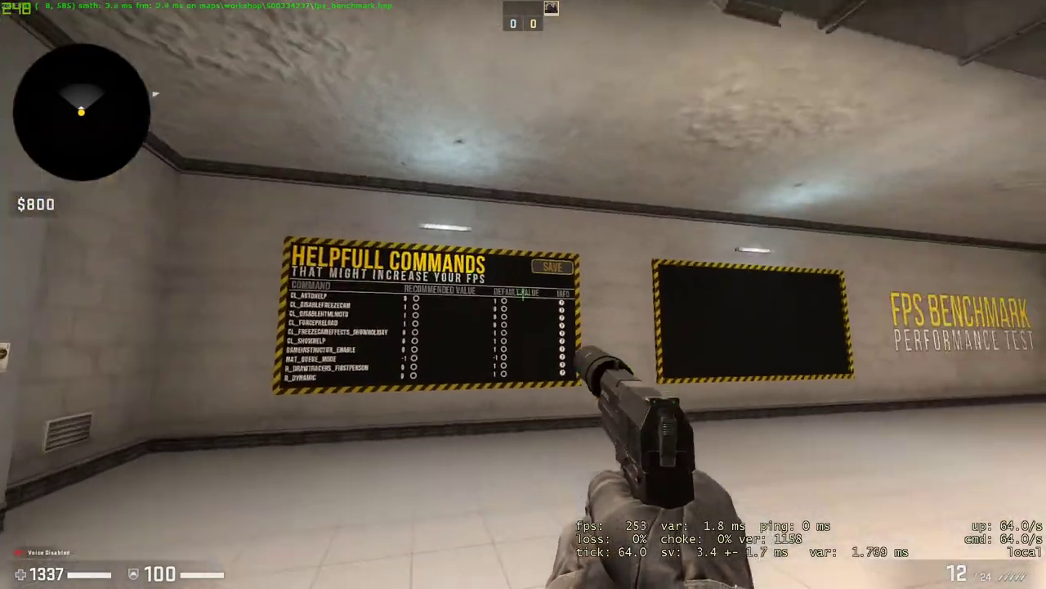
- Walk up to the HELPFULL COMMANDS board and line up squarely in front of it
key("w")
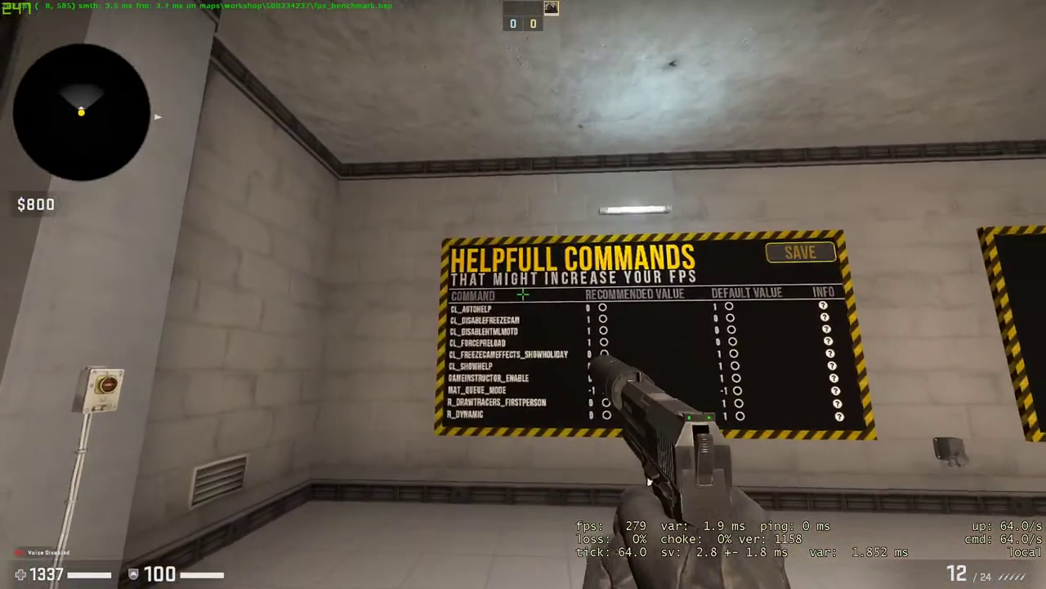
key("s")
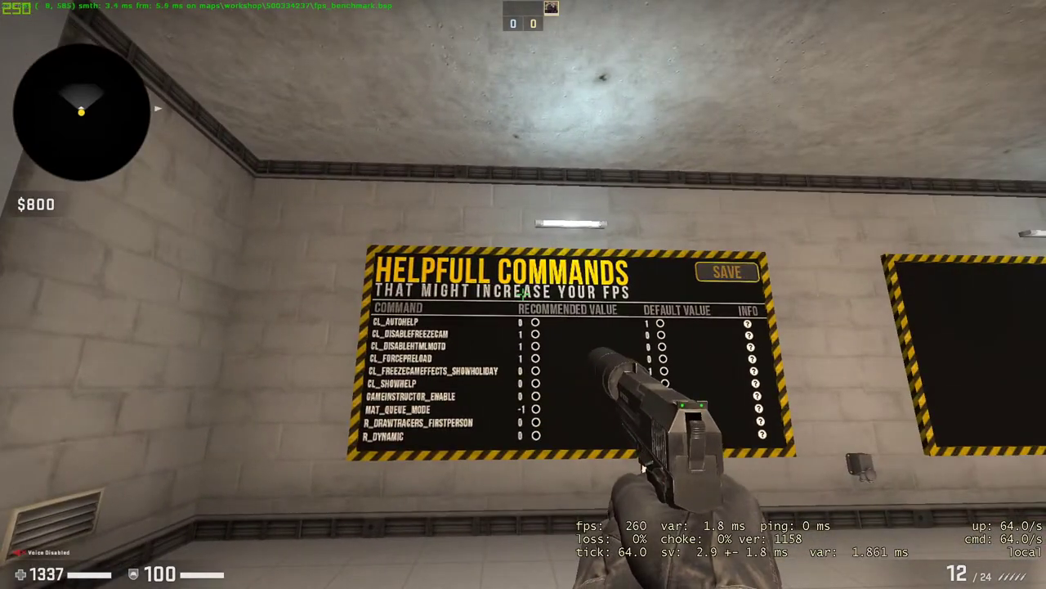
key("w")
key("d")
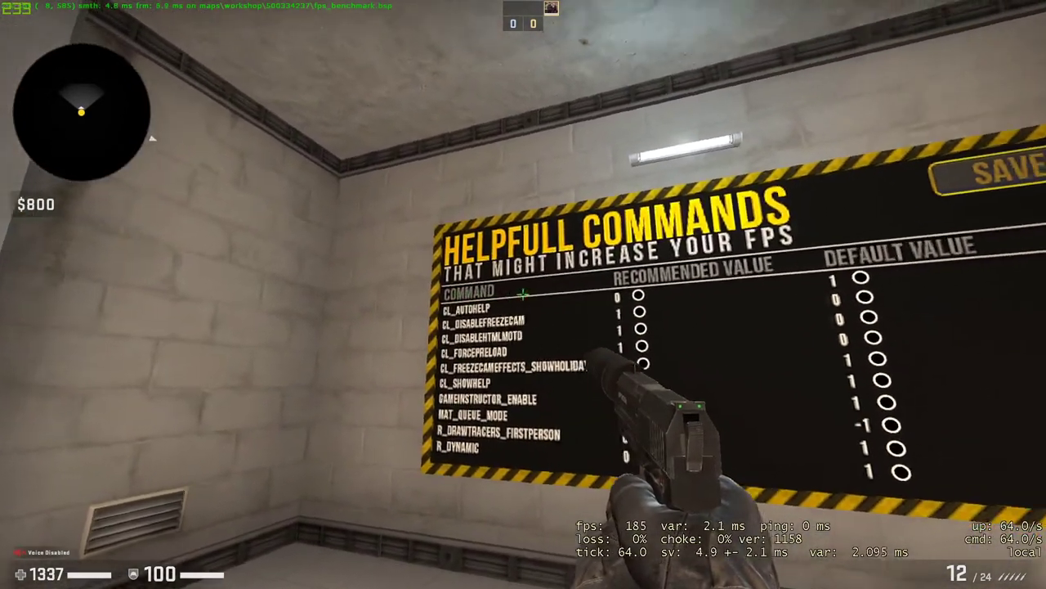
key("d")
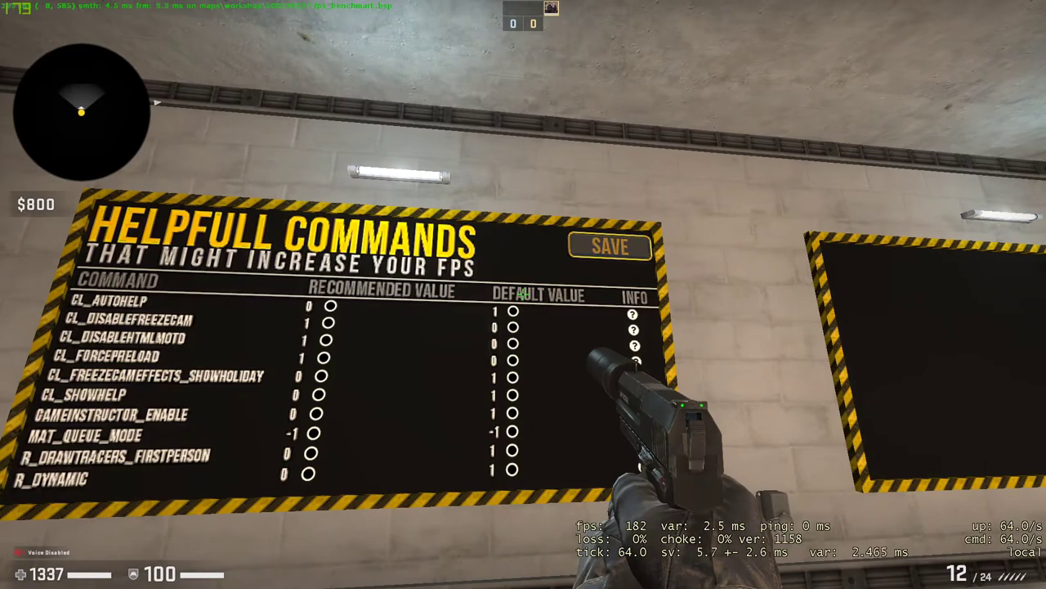
key("a")
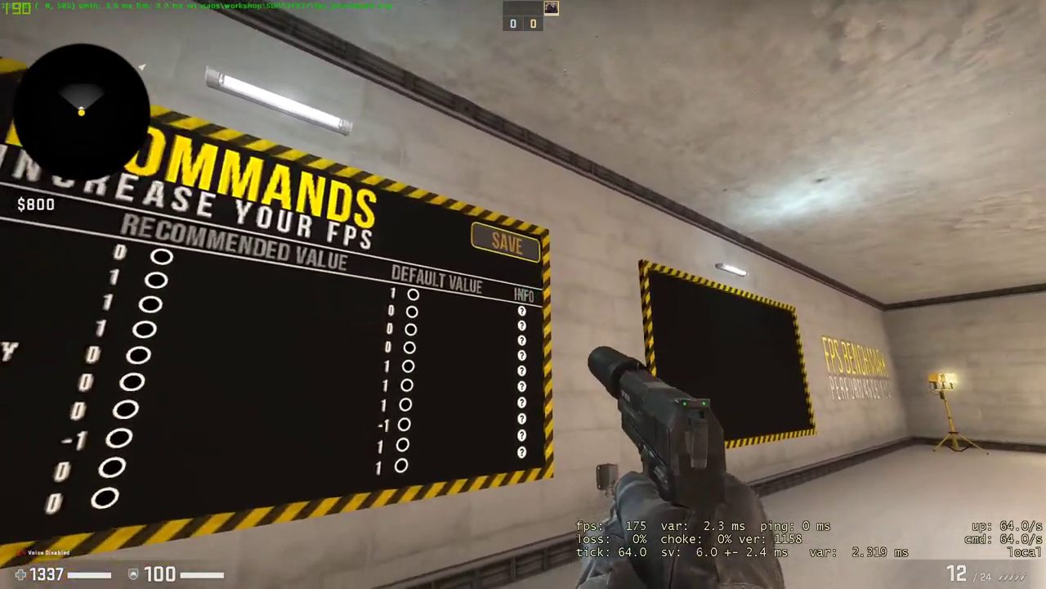
mouse_move(523, 294)
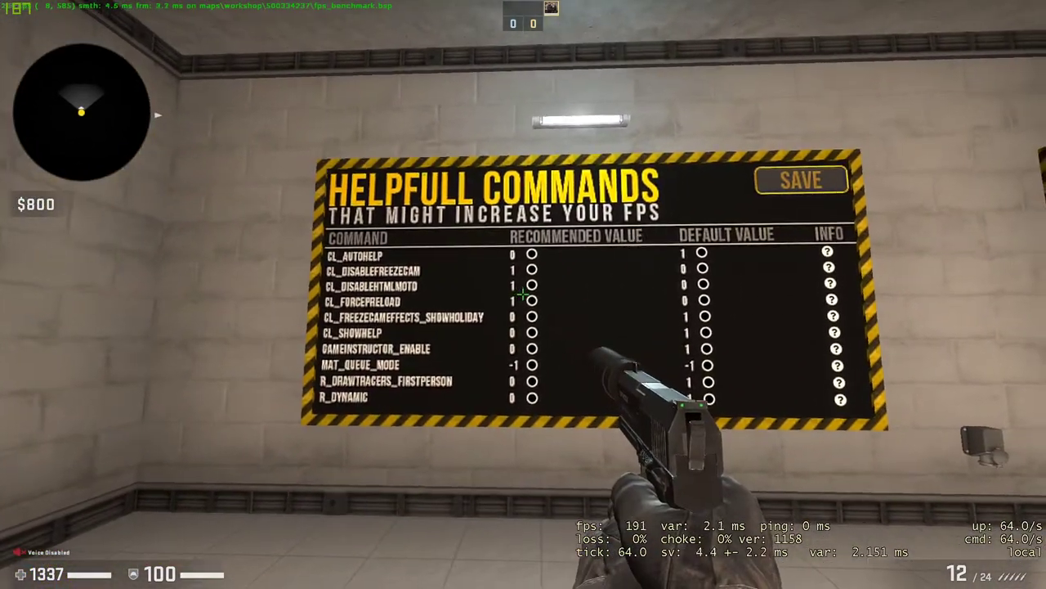
key("d")
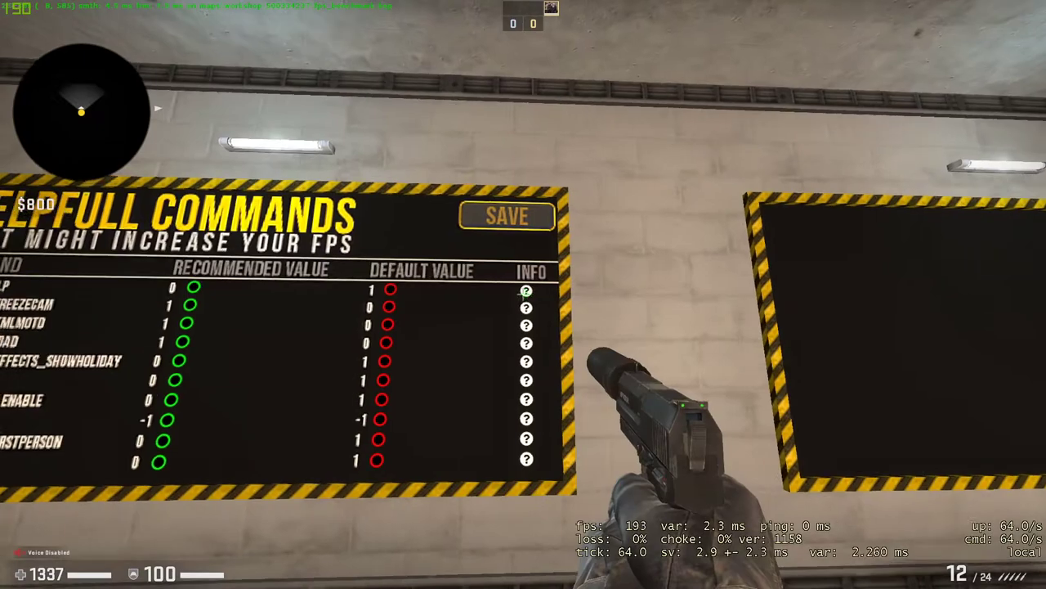
- Show info for cl_autohelp and the next board commands, then back away from the board
key("e")
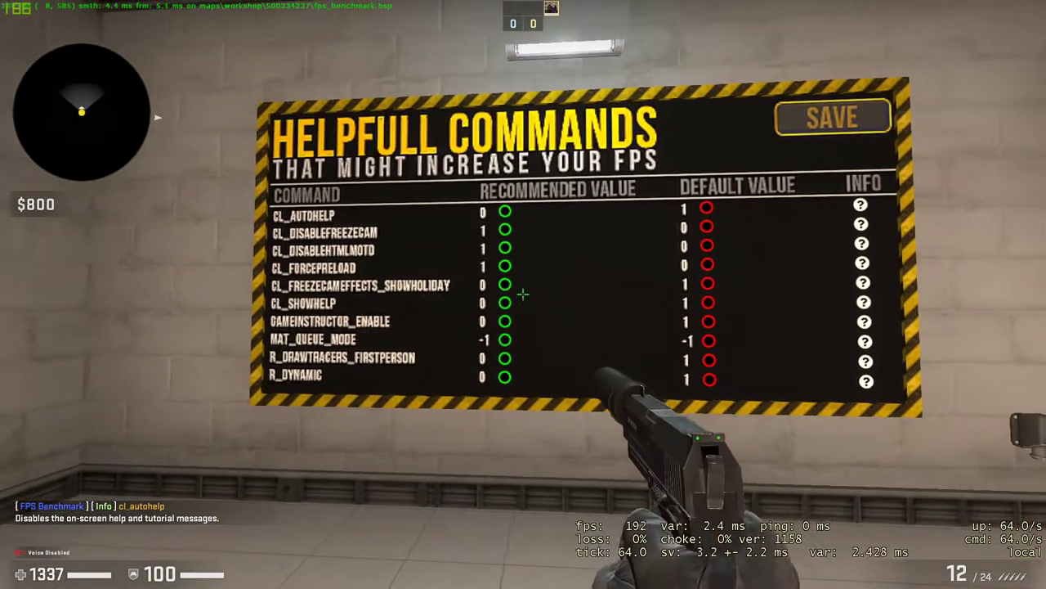
key("e")
key("e")
key("e")
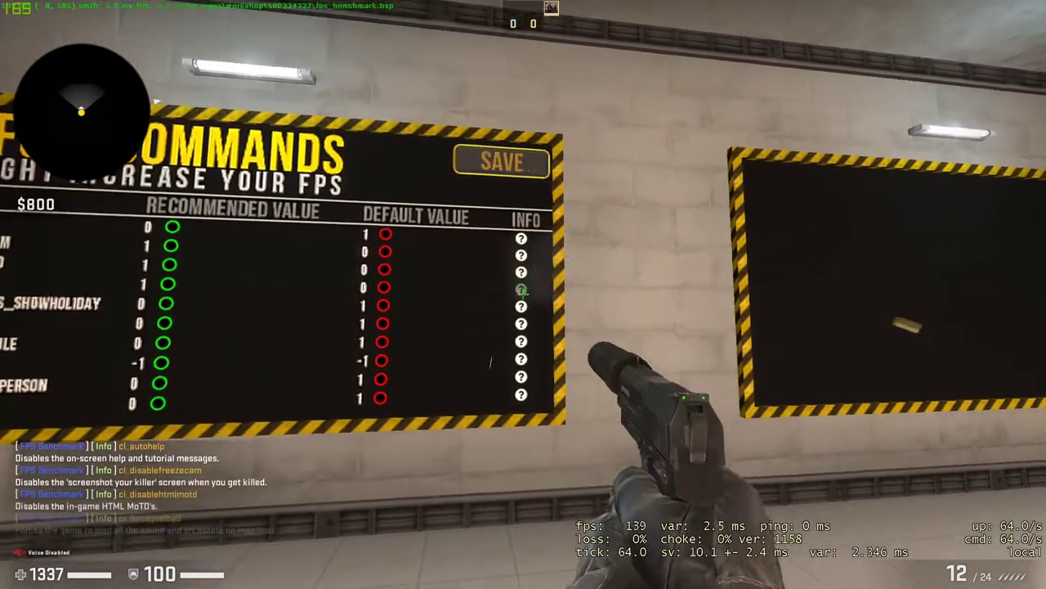
key("e")
key("e")
key("e")
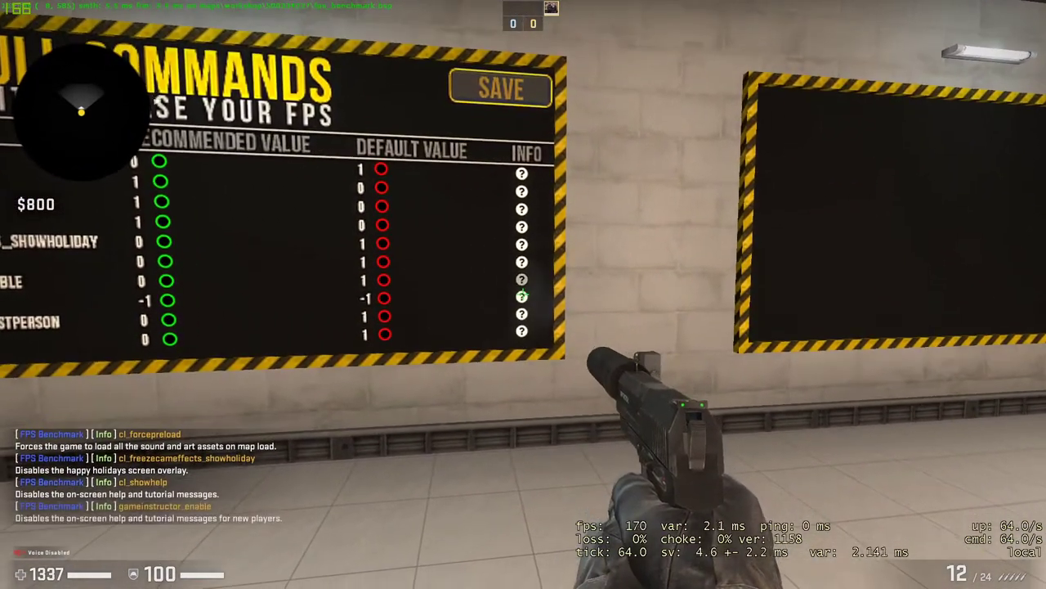
key("e")
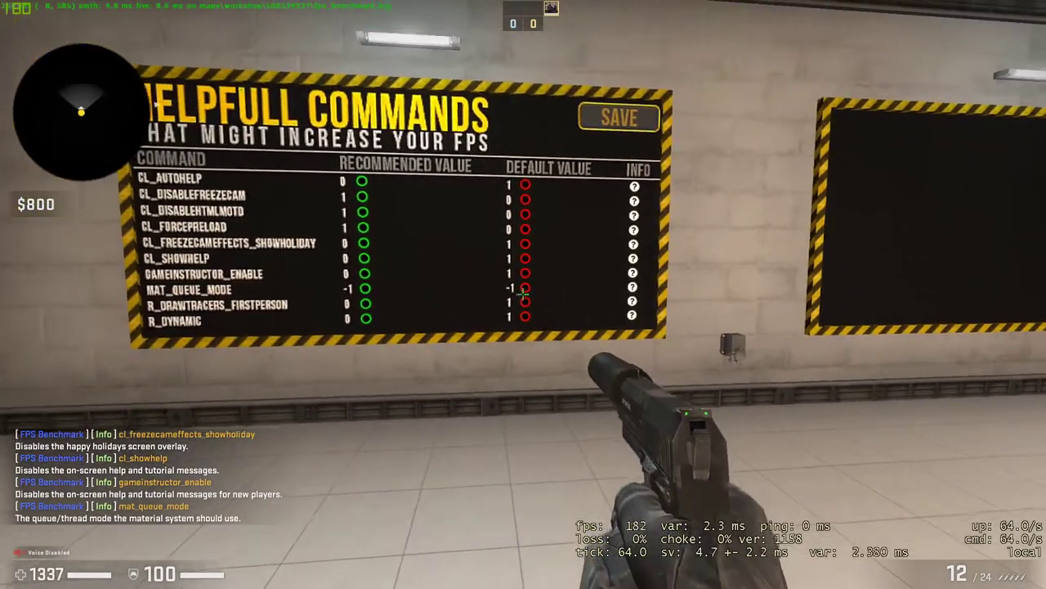
key("s")
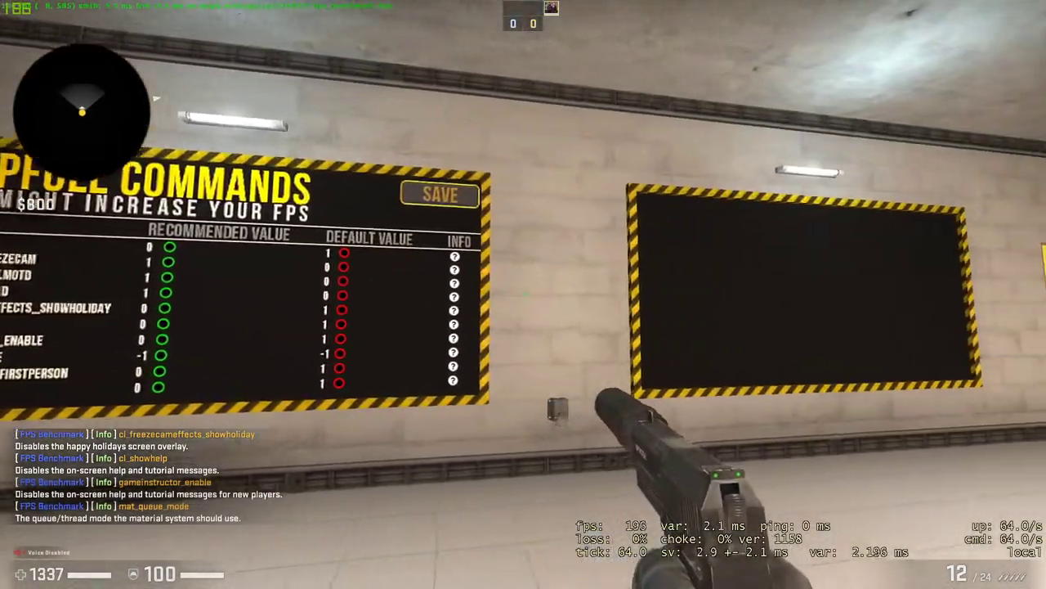
- Walk to the START board and start the benchmark run, which averages 65.50 fps
key("s")
key("d")
key("w")
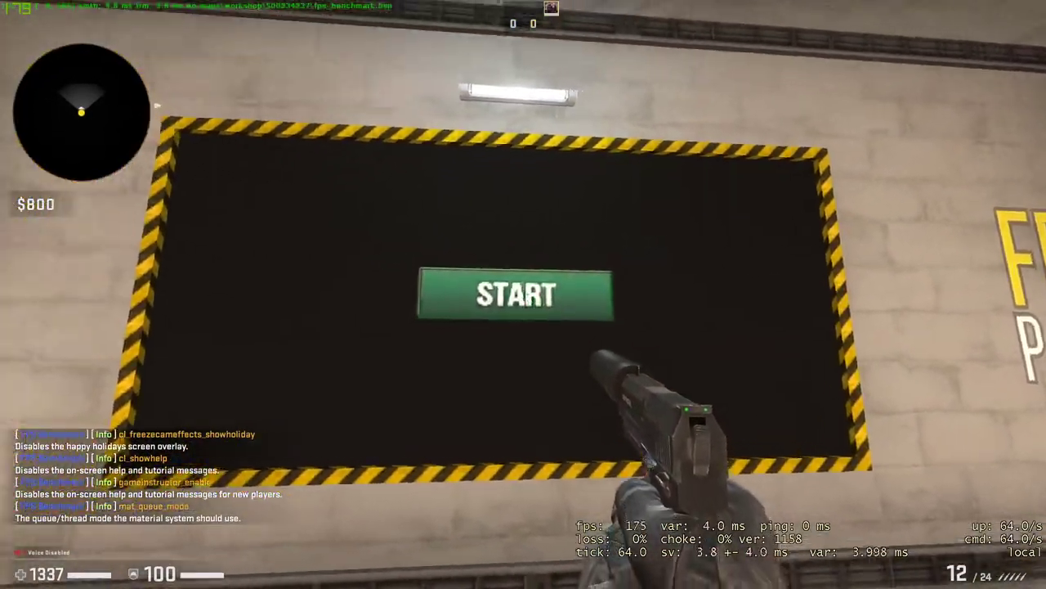
key("e")
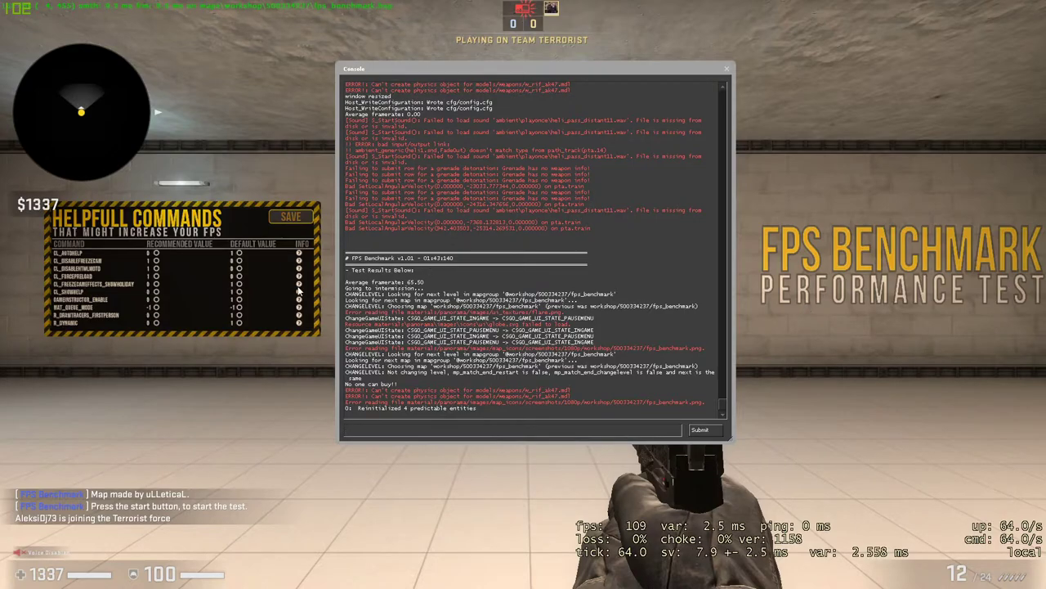
left_click_drag(343, 269, 587, 267)
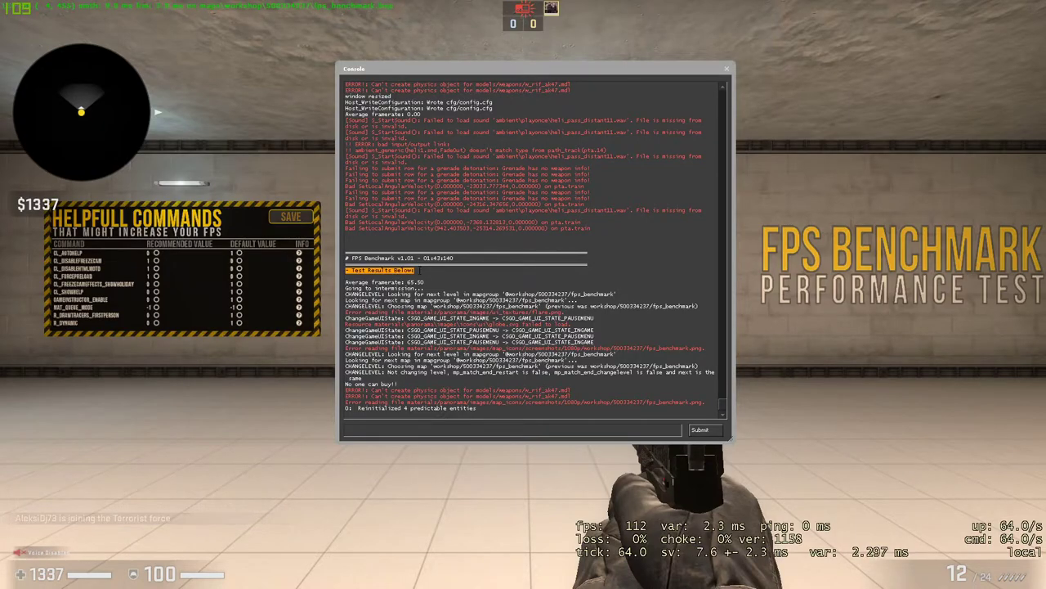
left_click_drag(346, 282, 426, 282)
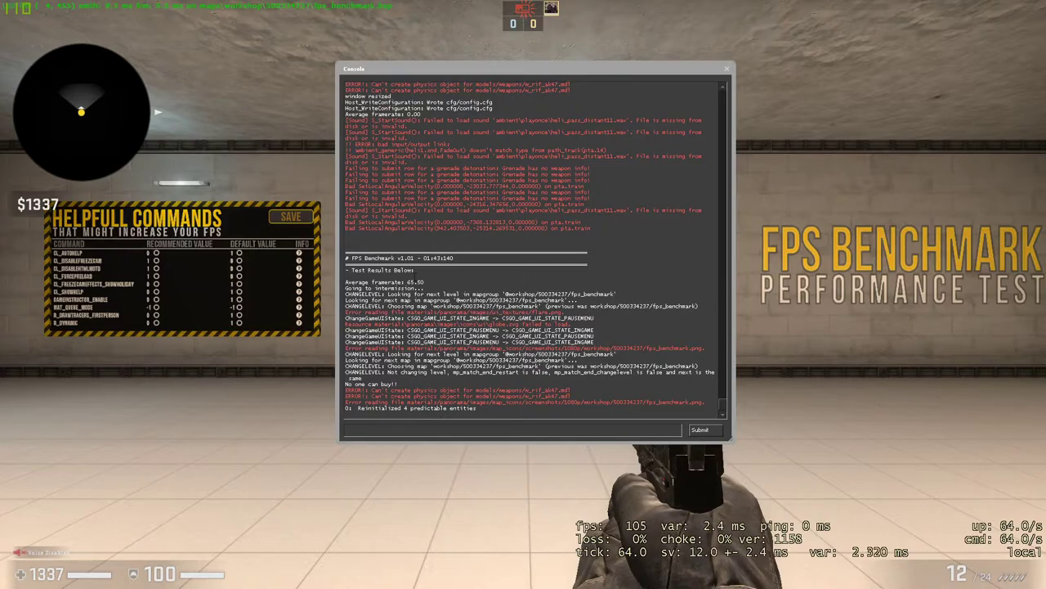
double_click(414, 282)
left_click(442, 283)
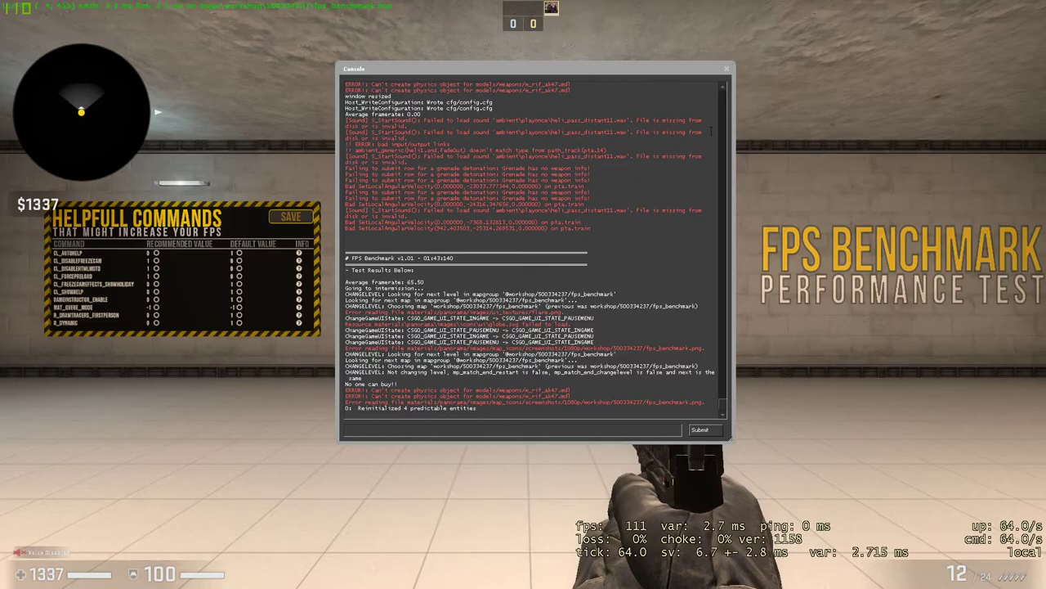
- Close the console and strafe to face the START board again
key("grave")
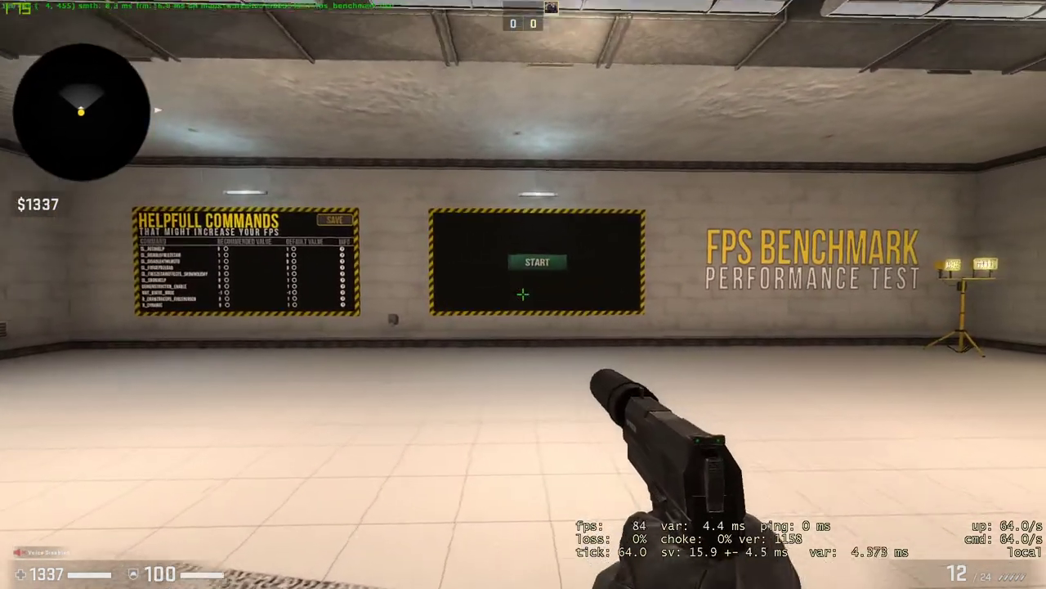
key("d")
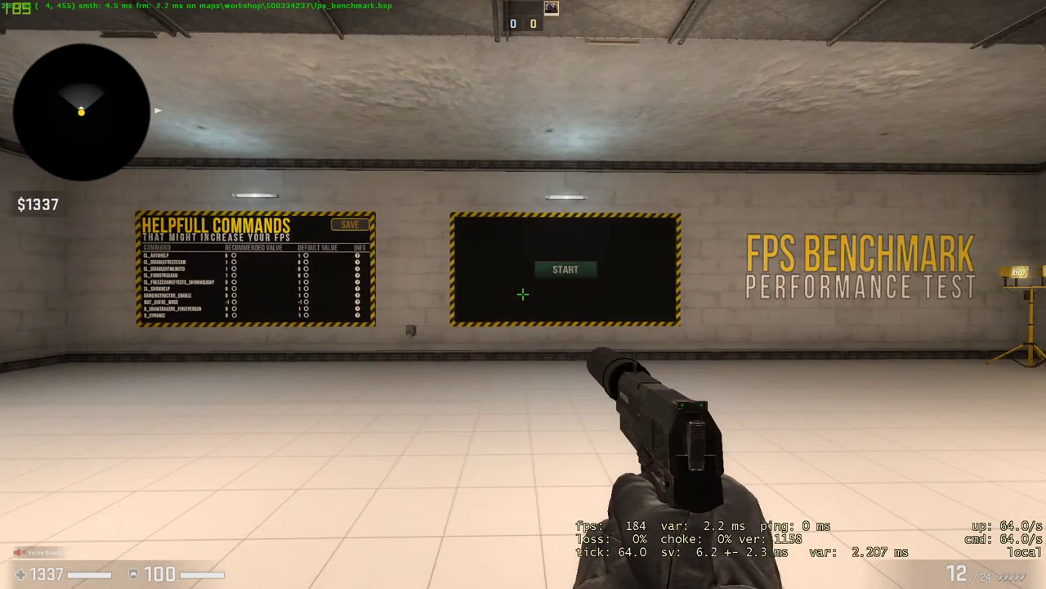